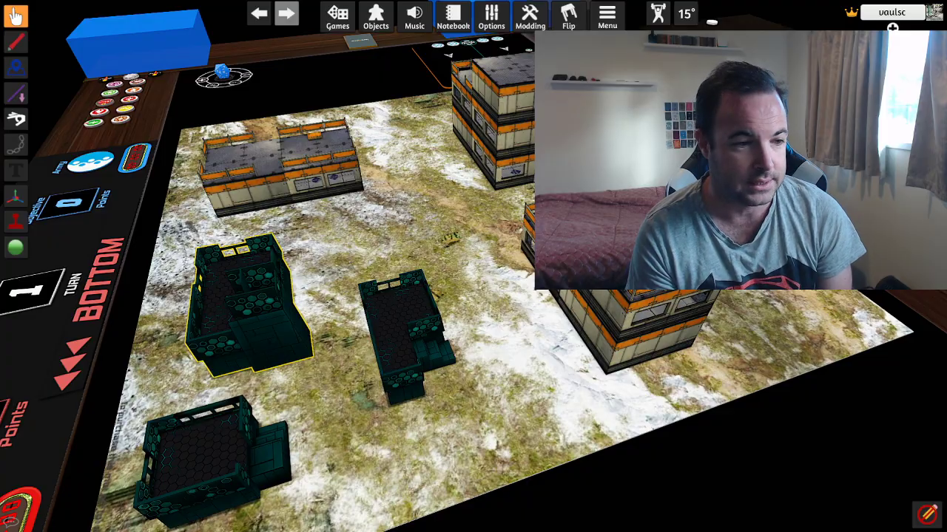
Examine the terrain on the game table from several angles, ending near the single-storey building with orange panels.
{"action": "left_click_drag", "start_coordinate": [525, 363], "coordinate": [461, 331]}
{"action": "scroll", "coordinate": [599, 329], "scroll_direction": "up", "scroll_amount": 4}
{"action": "scroll", "coordinate": [461, 330], "scroll_direction": "down", "scroll_amount": 4}
{"action": "left_click_drag", "start_coordinate": [644, 321], "coordinate": [355, 335]}
{"action": "left_click_drag", "start_coordinate": [577, 355], "coordinate": [524, 389]}
{"action": "left_click_drag", "start_coordinate": [754, 349], "coordinate": [574, 329]}
{"action": "left_click_drag", "start_coordinate": [802, 323], "coordinate": [688, 317]}
{"action": "left_click_drag", "start_coordinate": [784, 361], "coordinate": [383, 345]}
{"action": "scroll", "coordinate": [525, 353], "scroll_direction": "up", "scroll_amount": 3}
{"action": "scroll", "coordinate": [525, 353], "scroll_direction": "down", "scroll_amount": 2}
{"action": "left_click_drag", "start_coordinate": [525, 354], "coordinate": [570, 333]}
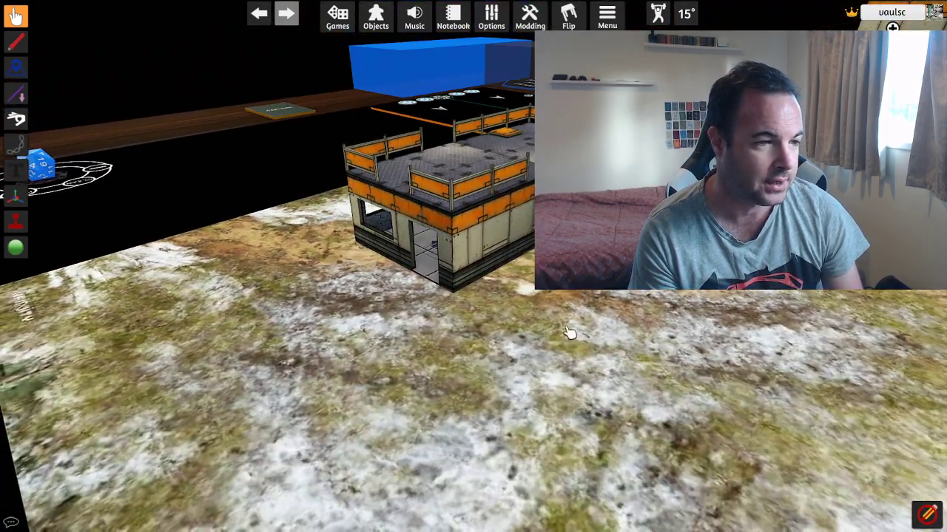
{"action": "scroll", "coordinate": [570, 334], "scroll_direction": "up", "scroll_amount": 3}
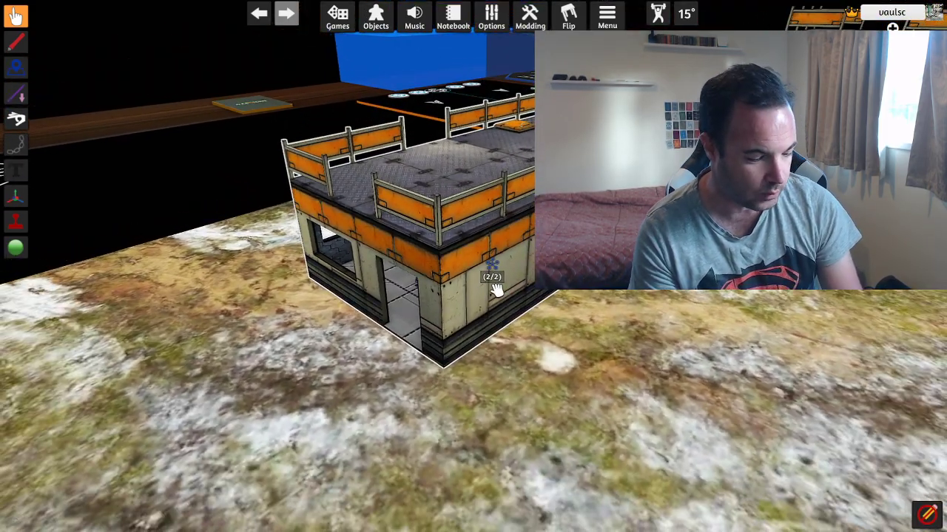
View the orange-panelled building's interior in state 1, then restore its roofed state 2.
{"action": "left_click_drag", "start_coordinate": [496, 292], "coordinate": [553, 335]}
{"action": "scroll", "coordinate": [599, 367], "scroll_direction": "up", "scroll_amount": 1}
{"action": "scroll", "coordinate": [599, 367], "scroll_direction": "up", "scroll_amount": 1}
{"action": "key", "text": "1"}
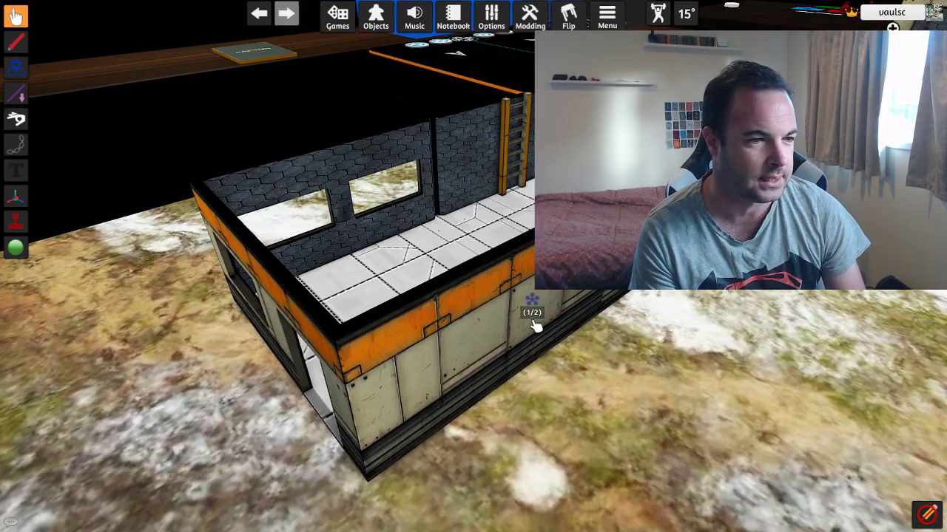
{"action": "key", "text": "2"}
{"action": "scroll", "coordinate": [532, 312], "scroll_direction": "down", "scroll_amount": 2}
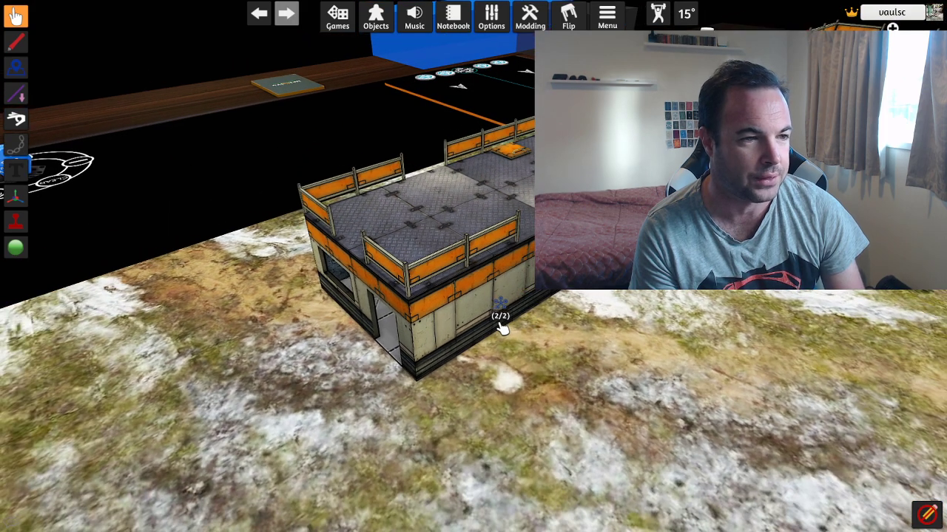
{"action": "scroll", "coordinate": [540, 338], "scroll_direction": "up", "scroll_amount": 2}
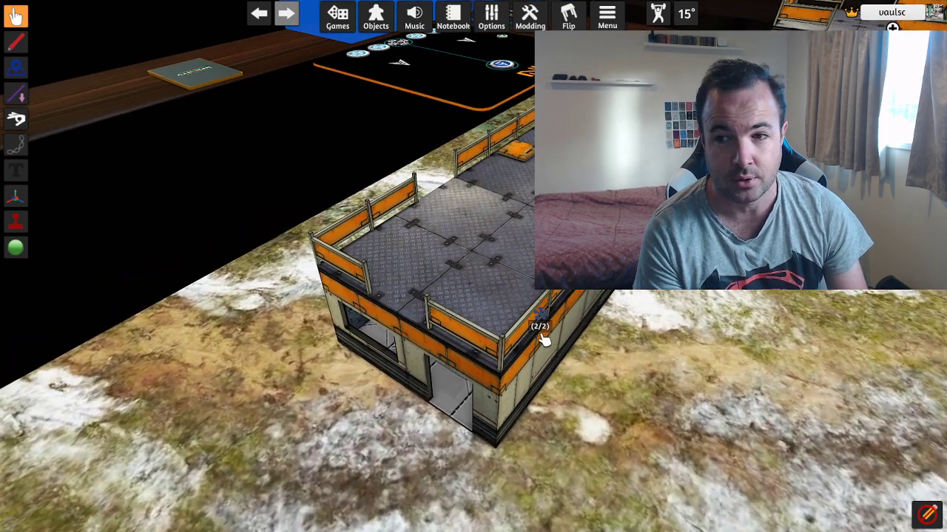
{"action": "left_click_drag", "start_coordinate": [544, 339], "coordinate": [552, 322]}
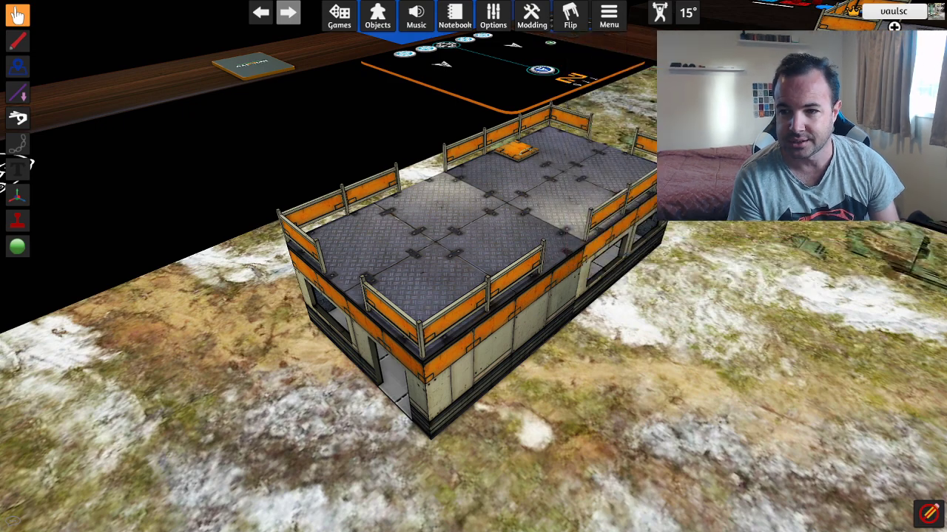
Alternate the orange-panelled building repeatedly between states 1 and 2 to compare them, finishing on state 2.
{"action": "left_click_drag", "start_coordinate": [687, 342], "coordinate": [682, 279]}
{"action": "scroll", "coordinate": [691, 267], "scroll_direction": "down", "scroll_amount": 2}
{"action": "scroll", "coordinate": [682, 279], "scroll_direction": "up", "scroll_amount": 3}
{"action": "scroll", "coordinate": [682, 279], "scroll_direction": "down", "scroll_amount": 1}
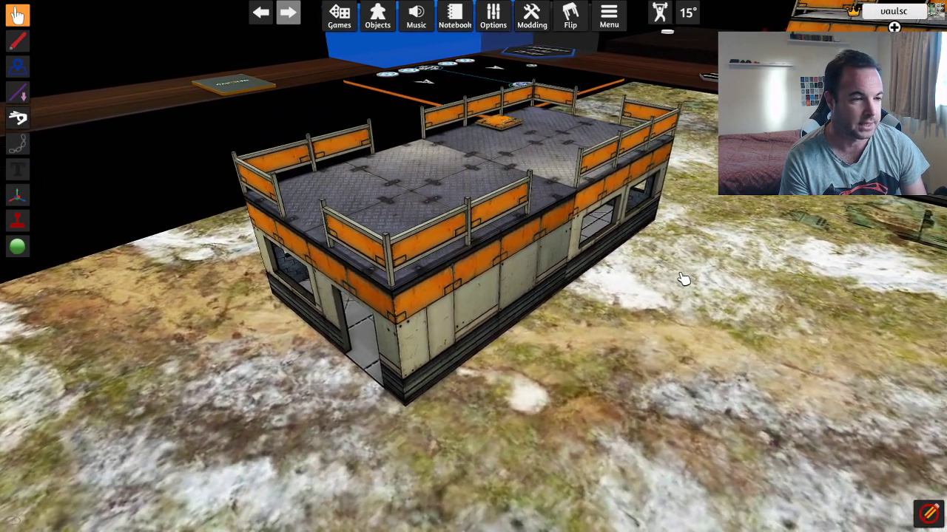
{"action": "scroll", "coordinate": [397, 239], "scroll_direction": "down", "scroll_amount": 2}
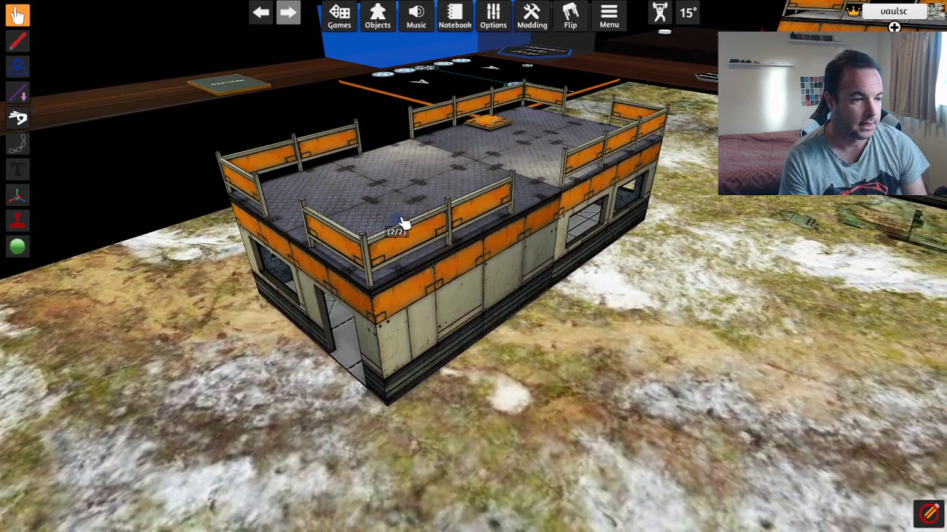
{"action": "scroll", "coordinate": [480, 249], "scroll_direction": "up", "scroll_amount": 2}
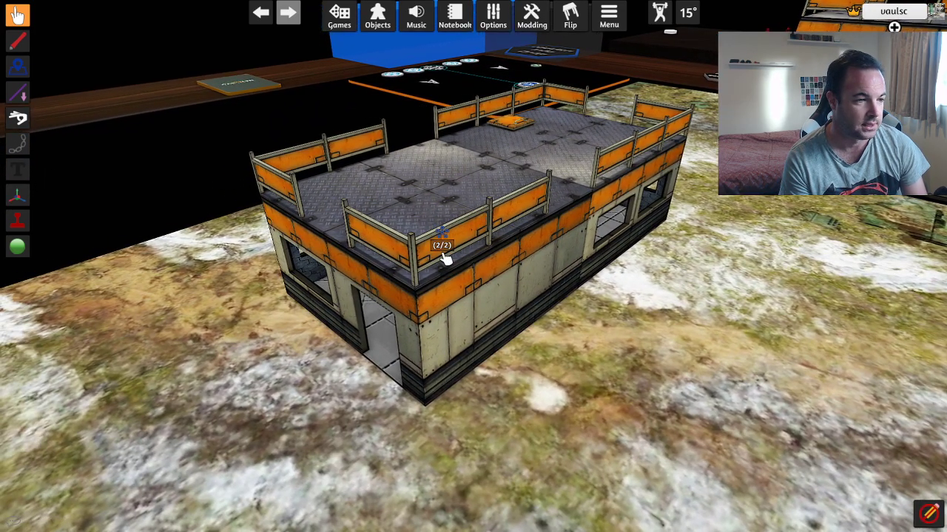
{"action": "key", "text": "1"}
{"action": "key", "text": "2"}
{"action": "key", "text": "1"}
{"action": "key", "text": "2"}
{"action": "key", "text": "1"}
{"action": "key", "text": "2"}
Open the building's custom model settings and inspect its Model/Mesh, Diffuse/Image and Collider URLs.
{"action": "right_click", "coordinate": [427, 259]}
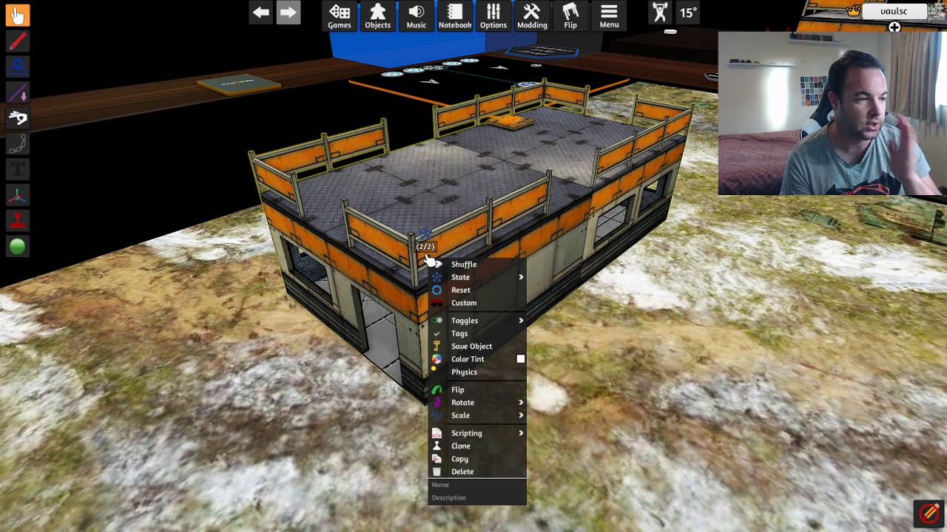
{"action": "left_click", "coordinate": [464, 303]}
{"action": "left_click_drag", "start_coordinate": [465, 133], "coordinate": [276, 125]}
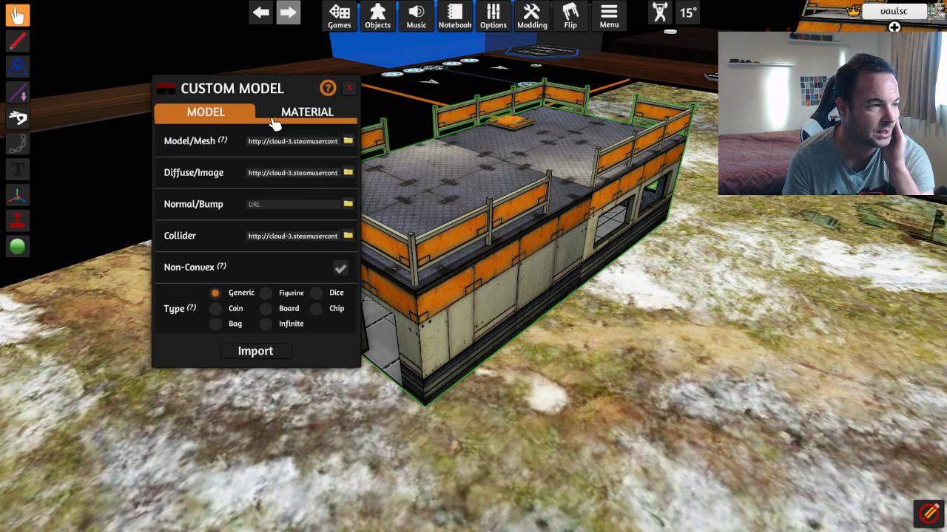
{"action": "left_click", "coordinate": [305, 143]}
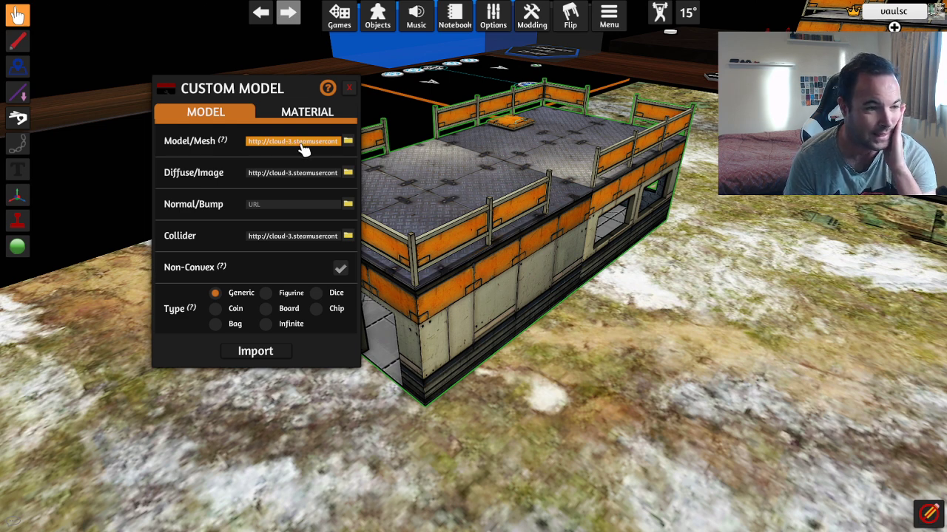
{"action": "left_click", "coordinate": [289, 151]}
{"action": "left_click", "coordinate": [311, 177]}
{"action": "left_click", "coordinate": [328, 187]}
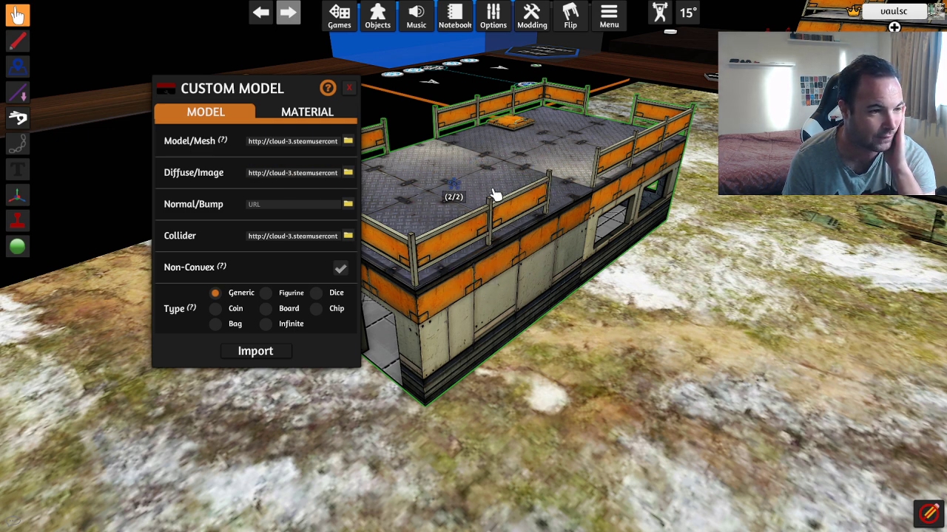
{"action": "left_click", "coordinate": [296, 238]}
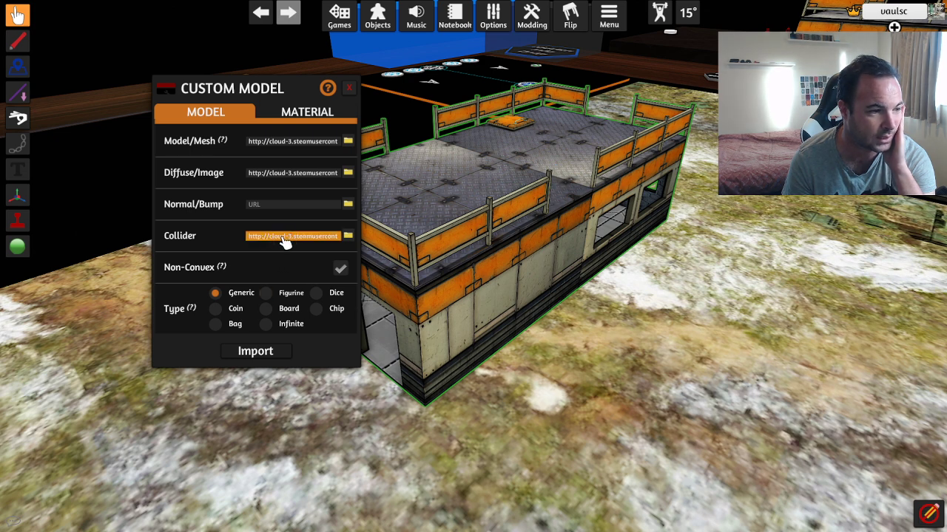
{"action": "left_click", "coordinate": [272, 251]}
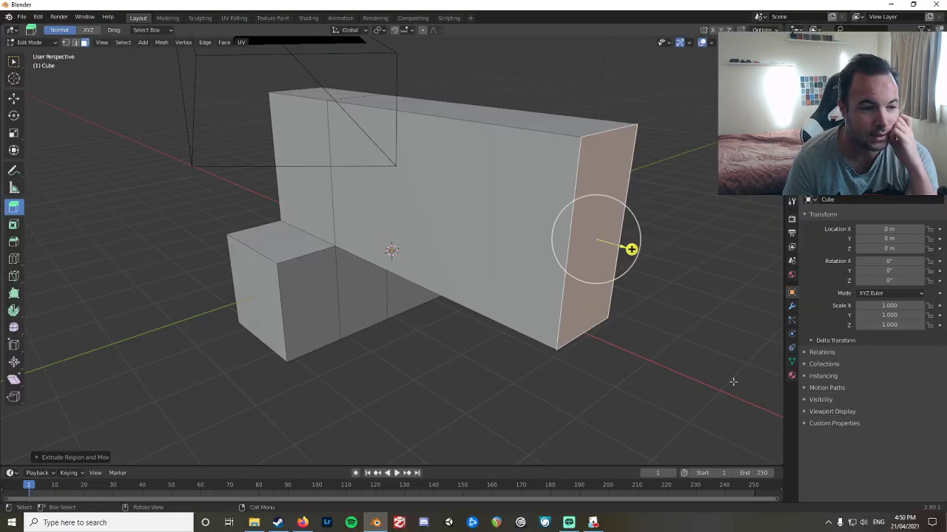
Switch to Blender, deselect the long block's end face and examine the extruded cube mesh from several angles.
{"action": "right_click", "coordinate": [458, 380]}
{"action": "left_click", "coordinate": [668, 387]}
{"action": "left_click_drag", "start_coordinate": [665, 386], "coordinate": [547, 372]}
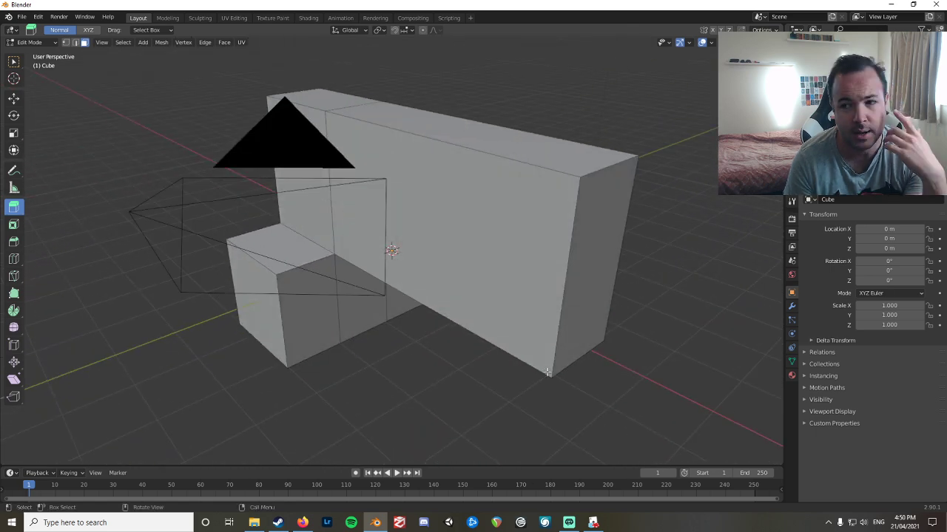
{"action": "scroll", "coordinate": [514, 373], "scroll_direction": "down", "scroll_amount": 2}
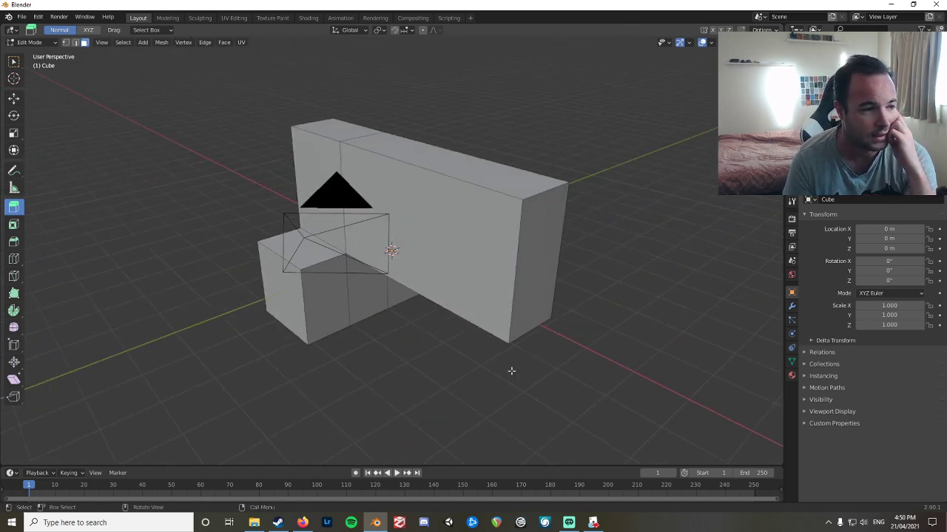
{"action": "scroll", "coordinate": [514, 373], "scroll_direction": "up", "scroll_amount": 3}
{"action": "left_click_drag", "start_coordinate": [434, 362], "coordinate": [436, 357]}
{"action": "scroll", "coordinate": [436, 357], "scroll_direction": "down", "scroll_amount": 3}
{"action": "scroll", "coordinate": [453, 340], "scroll_direction": "up", "scroll_amount": 3}
{"action": "scroll", "coordinate": [453, 346], "scroll_direction": "down", "scroll_amount": 1}
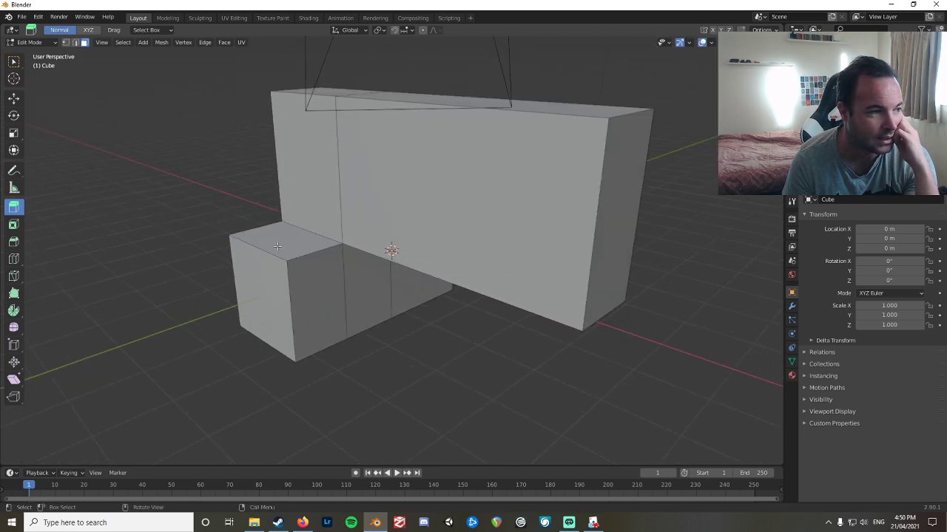
Add a horizontal loop cut around the tall block and extrude the low block's side face outward.
{"action": "left_click", "coordinate": [13, 258]}
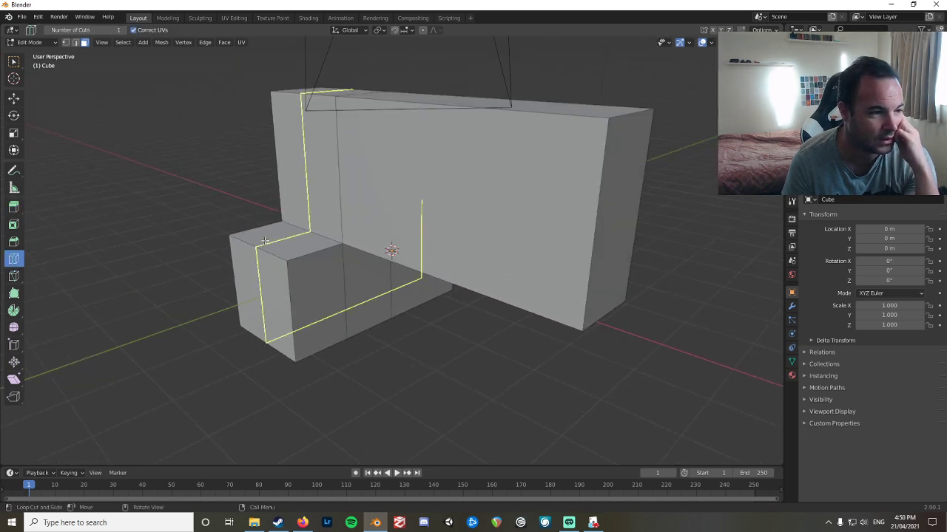
{"action": "left_click", "coordinate": [355, 209]}
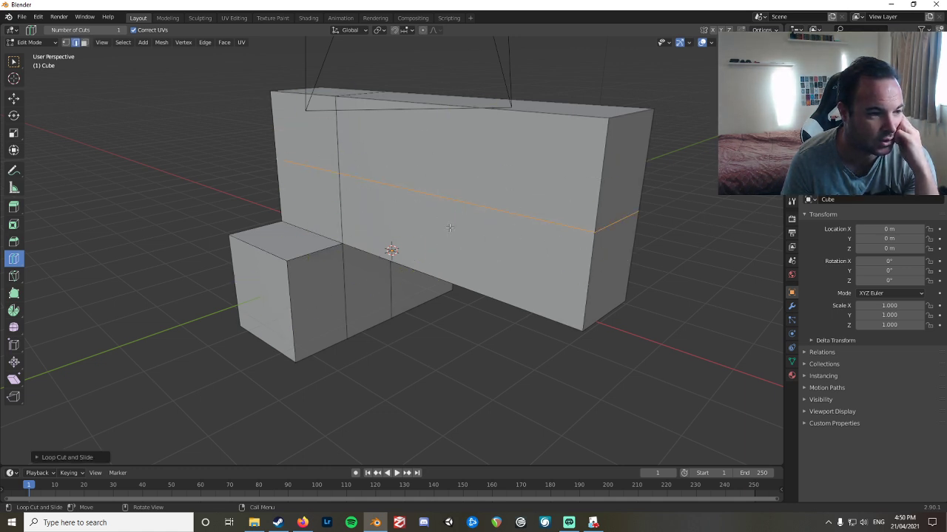
{"action": "left_click", "coordinate": [14, 208]}
{"action": "left_click", "coordinate": [321, 307]}
{"action": "left_click", "coordinate": [86, 42]}
{"action": "left_click", "coordinate": [317, 306]}
{"action": "left_click_drag", "start_coordinate": [332, 313], "coordinate": [377, 332]}
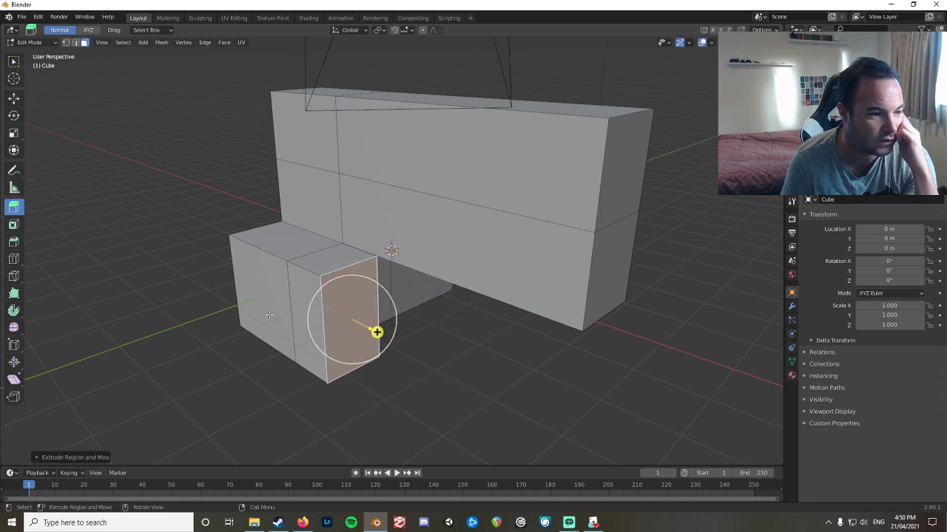
Extrude the original top of the low block upward into a raised section and deselect it.
{"action": "left_click", "coordinate": [279, 227]}
{"action": "left_click_drag", "start_coordinate": [275, 206], "coordinate": [280, 165]}
{"action": "right_click", "coordinate": [303, 210]}
{"action": "left_click", "coordinate": [464, 392]}
{"action": "left_click_drag", "start_coordinate": [464, 392], "coordinate": [490, 392]}
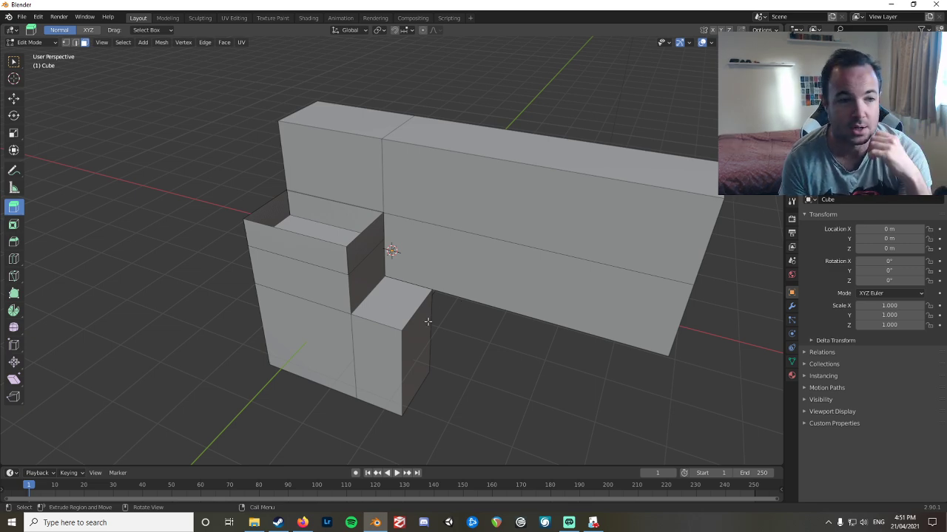
{"action": "left_click_drag", "start_coordinate": [484, 409], "coordinate": [450, 403]}
{"action": "right_click", "coordinate": [505, 416]}
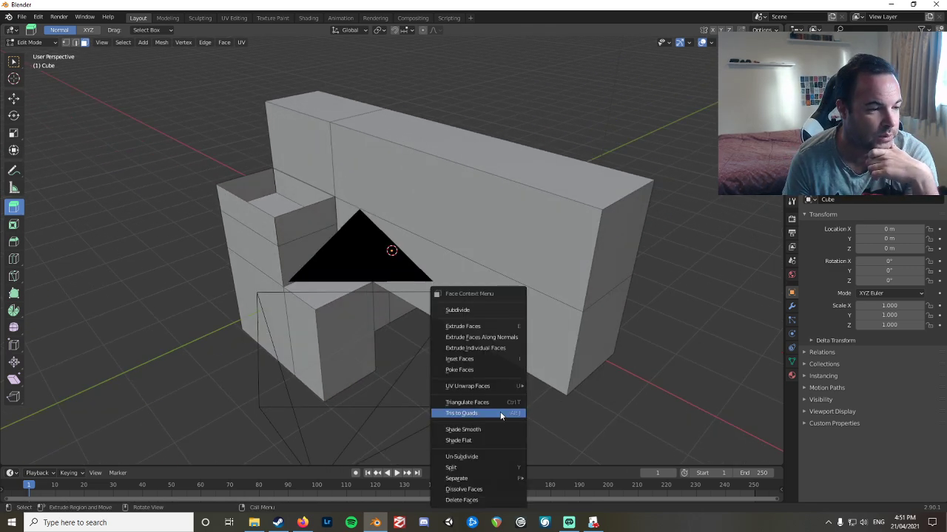
{"action": "left_click_drag", "start_coordinate": [592, 401], "coordinate": [619, 408]}
{"action": "left_click_drag", "start_coordinate": [188, 344], "coordinate": [293, 340]}
{"action": "left_click_drag", "start_coordinate": [490, 380], "coordinate": [475, 359]}
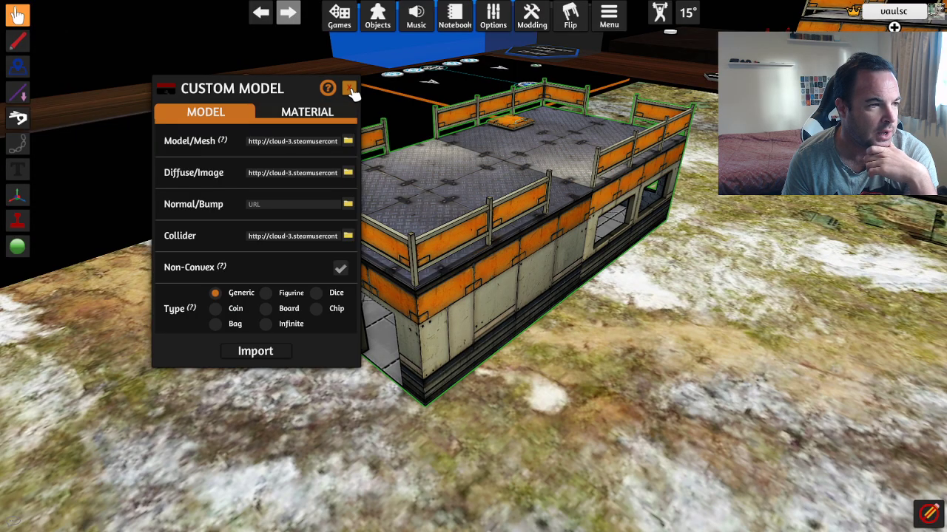
Return to Tabletop Simulator, close the custom model settings and survey the orange-panelled buildings and dark green walled structures.
{"action": "left_click", "coordinate": [350, 89]}
{"action": "scroll", "coordinate": [491, 332], "scroll_direction": "down", "scroll_amount": 6}
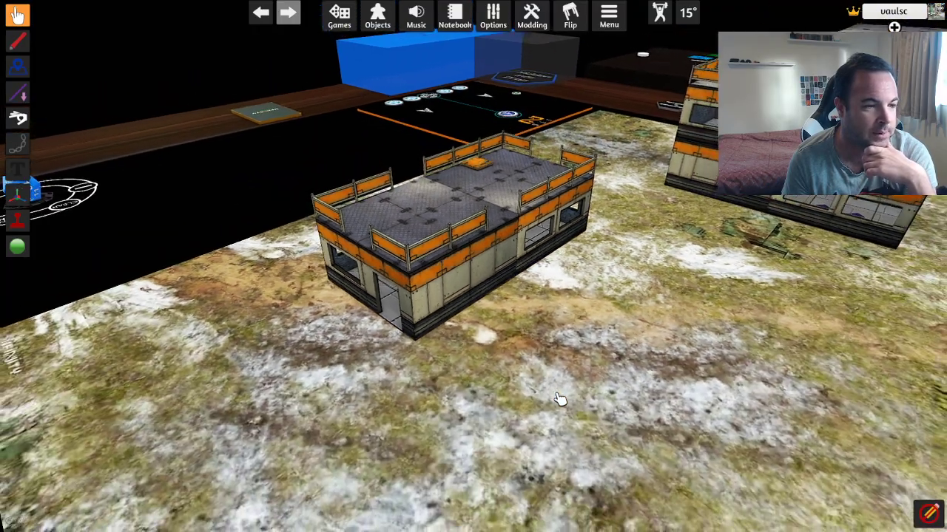
{"action": "scroll", "coordinate": [511, 400], "scroll_direction": "down", "scroll_amount": 2}
{"action": "key", "text": "d"}
{"action": "left_click_drag", "start_coordinate": [410, 414], "coordinate": [503, 256]}
{"action": "scroll", "coordinate": [596, 409], "scroll_direction": "up", "scroll_amount": 2}
{"action": "key", "text": "d"}
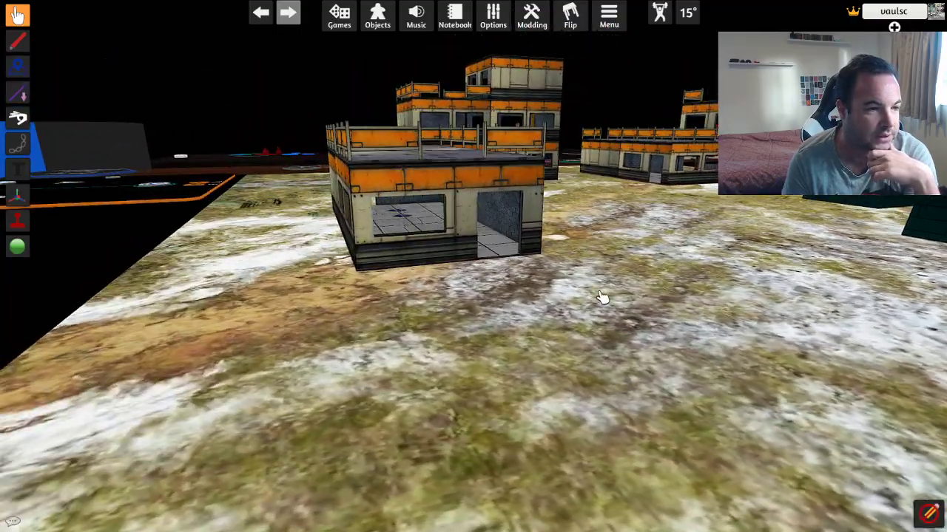
{"action": "left_click_drag", "start_coordinate": [601, 295], "coordinate": [497, 348]}
{"action": "key", "text": "d"}
{"action": "key", "text": "s"}
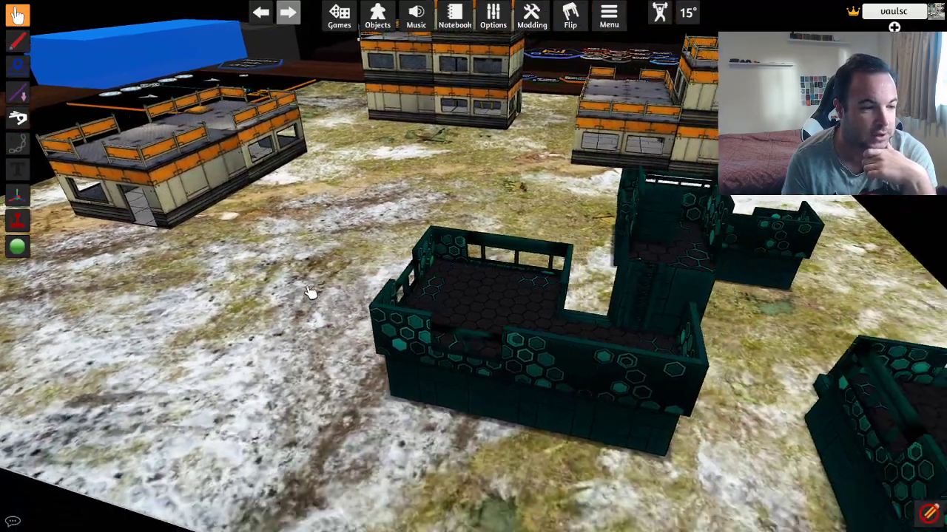
{"action": "key", "text": "s"}
{"action": "left_click_drag", "start_coordinate": [241, 272], "coordinate": [196, 308]}
{"action": "key", "text": "a"}
{"action": "key", "text": "s"}
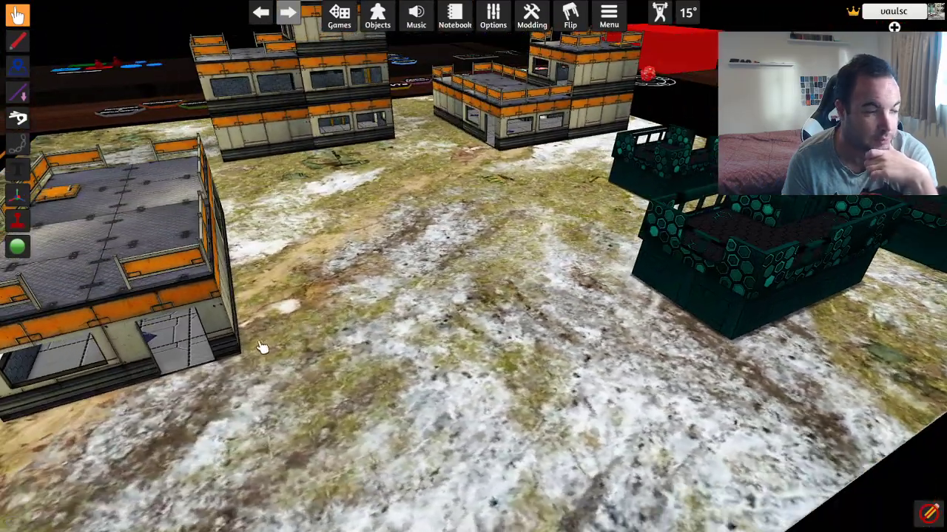
{"action": "key", "text": "a"}
{"action": "key", "text": "w"}
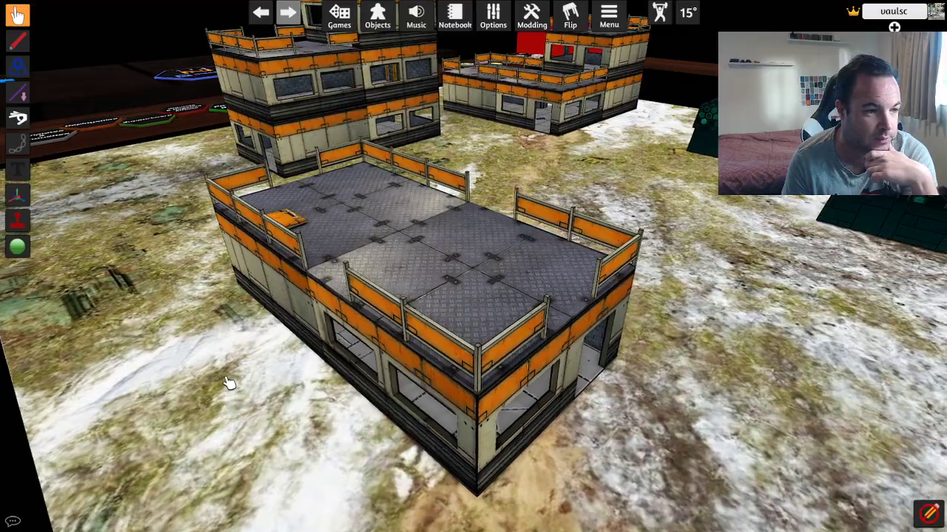
Inspect the single-storey building's windows, doorway and roof up close from several sides.
{"action": "left_click_drag", "start_coordinate": [228, 383], "coordinate": [309, 354]}
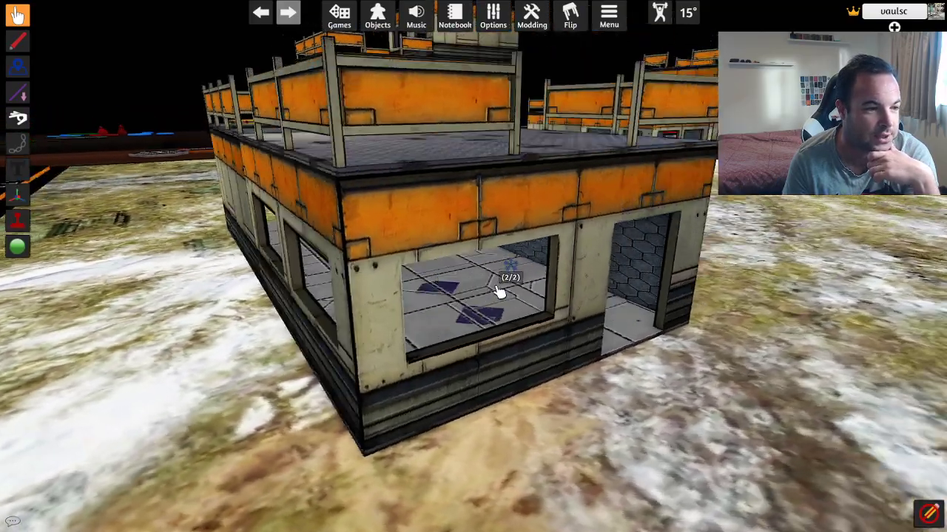
{"action": "scroll", "coordinate": [499, 293], "scroll_direction": "down", "scroll_amount": 3}
{"action": "left_click_drag", "start_coordinate": [499, 293], "coordinate": [478, 365]}
{"action": "scroll", "coordinate": [473, 381], "scroll_direction": "up", "scroll_amount": 3}
{"action": "left_click_drag", "start_coordinate": [368, 253], "coordinate": [454, 379]}
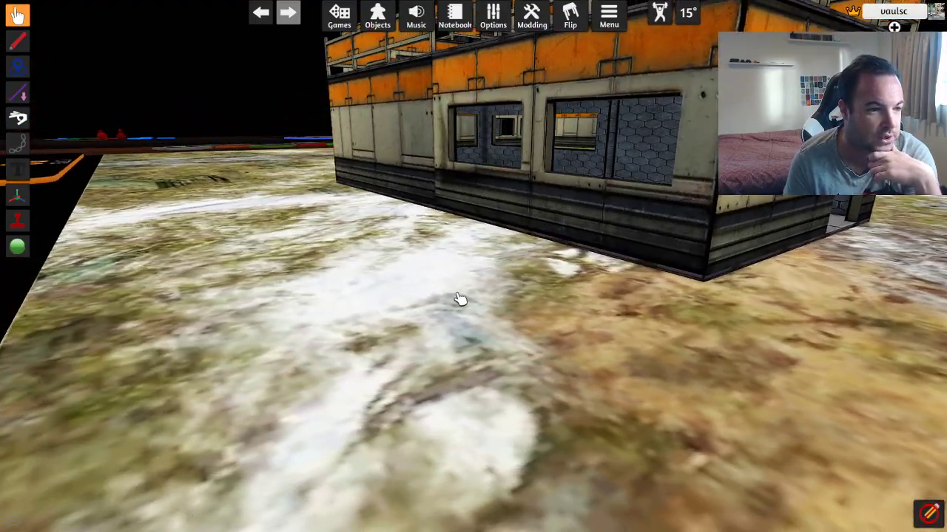
{"action": "left_click_drag", "start_coordinate": [424, 306], "coordinate": [296, 382]}
{"action": "scroll", "coordinate": [295, 384], "scroll_direction": "down", "scroll_amount": 5}
{"action": "key", "text": "Tab"}
{"action": "left_click_drag", "start_coordinate": [607, 198], "coordinate": [580, 300]}
{"action": "left_click_drag", "start_coordinate": [581, 376], "coordinate": [387, 413]}
{"action": "scroll", "coordinate": [437, 422], "scroll_direction": "up", "scroll_amount": 2}
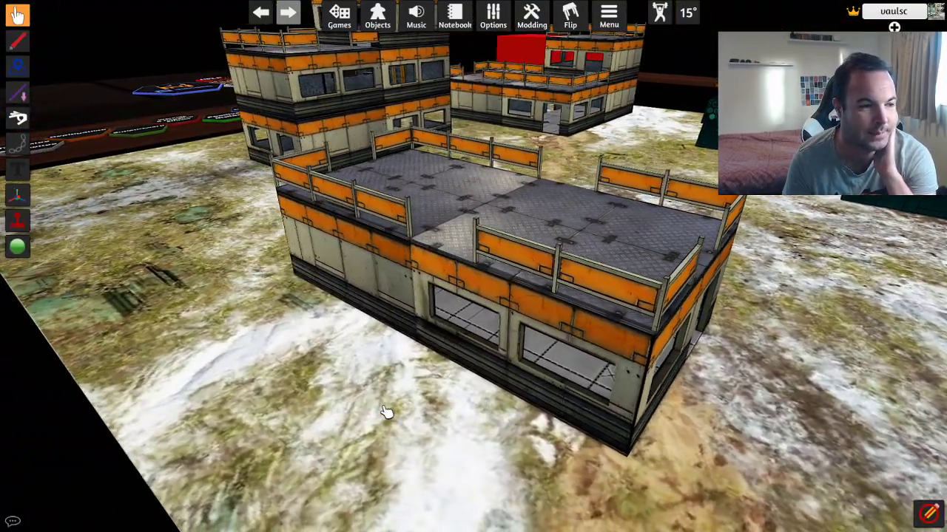
{"action": "scroll", "coordinate": [390, 378], "scroll_direction": "down", "scroll_amount": 2}
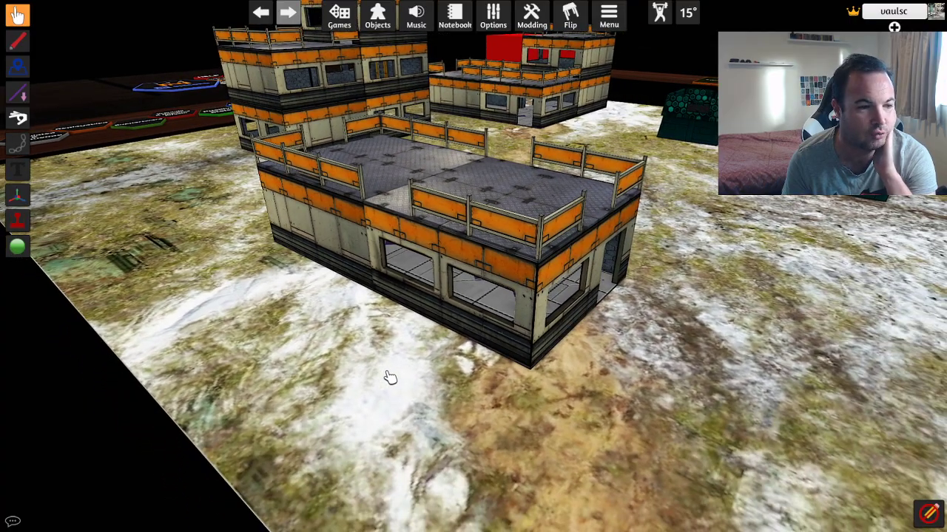
{"action": "left_click_drag", "start_coordinate": [457, 398], "coordinate": [297, 429]}
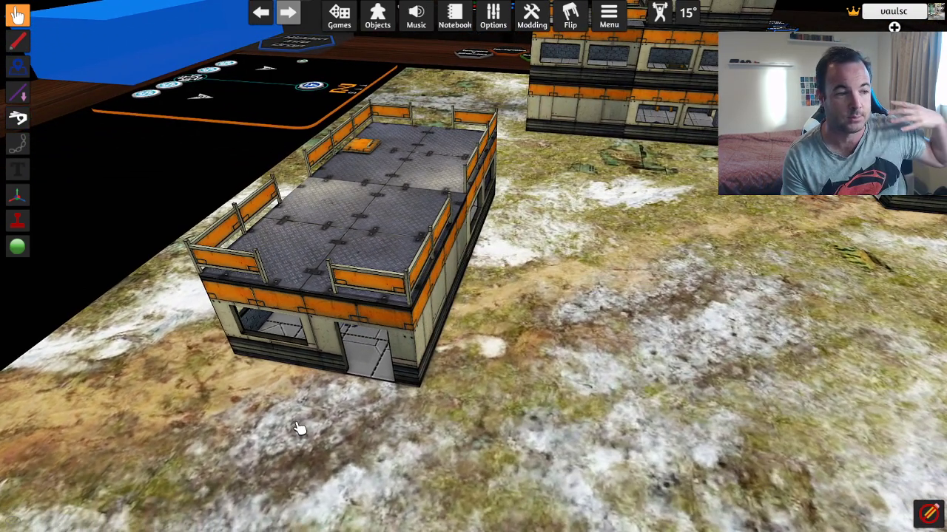
{"action": "left_click_drag", "start_coordinate": [412, 420], "coordinate": [376, 429]}
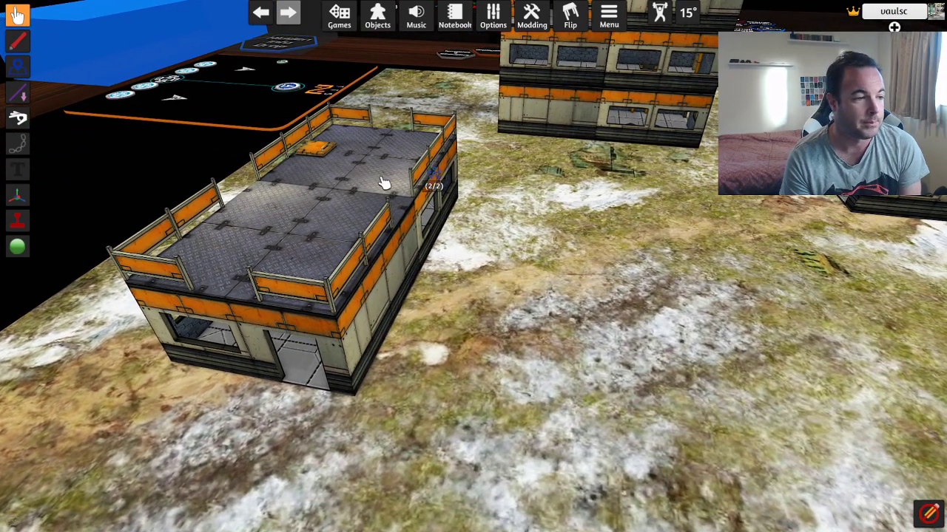
Switch to Blender and examine the extruded block model from several angles.
{"action": "key", "text": "d"}
{"action": "key", "text": "s"}
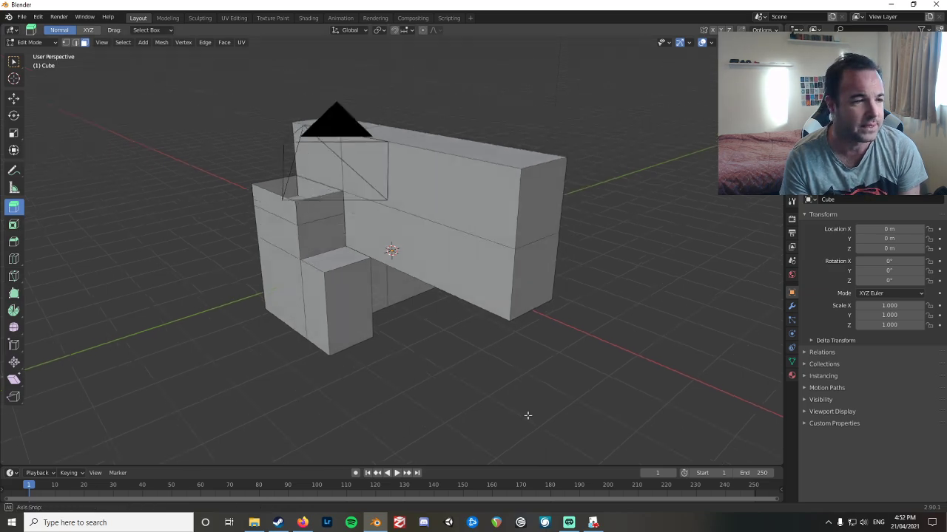
{"action": "left_click_drag", "start_coordinate": [522, 417], "coordinate": [521, 416]}
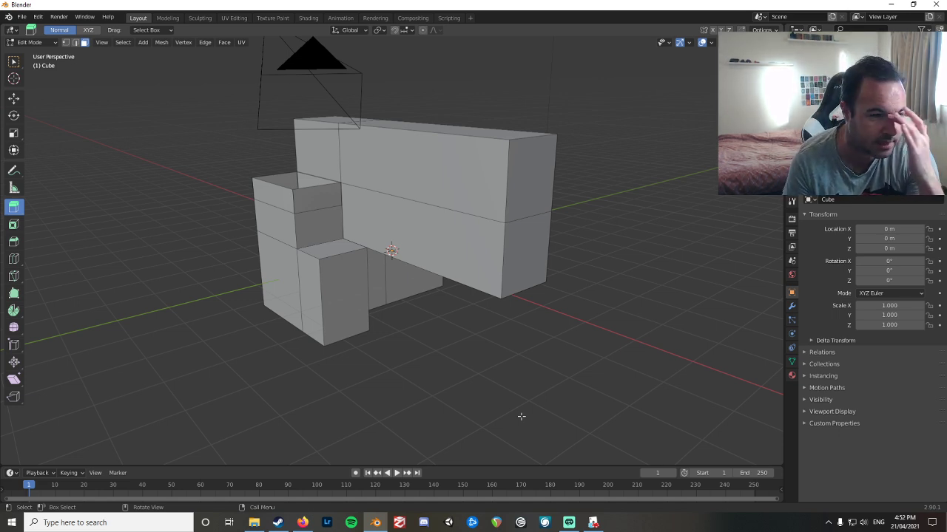
{"action": "left_click_drag", "start_coordinate": [498, 413], "coordinate": [451, 398]}
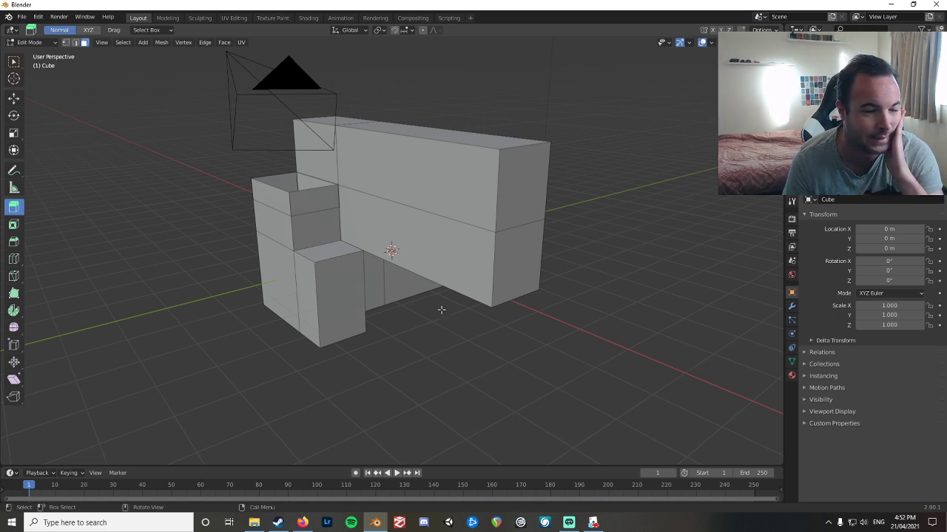
{"action": "left_click_drag", "start_coordinate": [472, 379], "coordinate": [455, 369]}
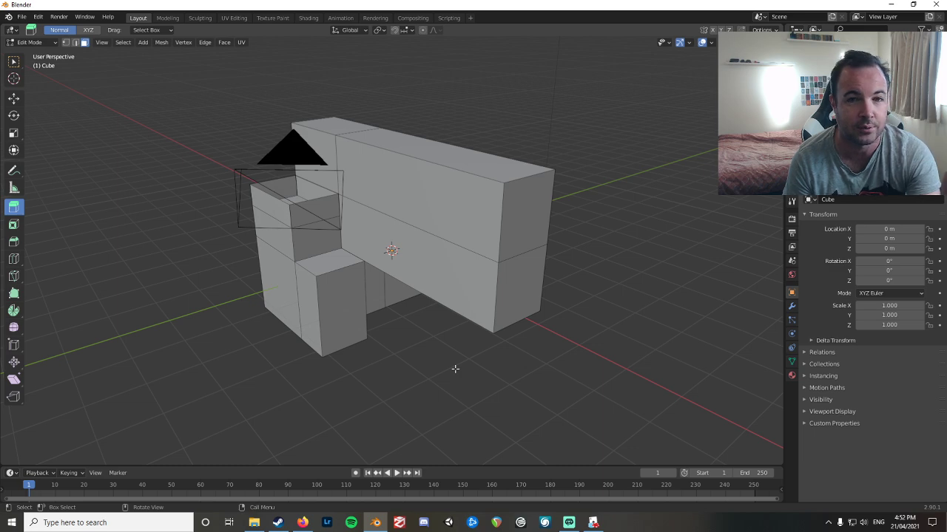
{"action": "left_click_drag", "start_coordinate": [447, 371], "coordinate": [426, 355]}
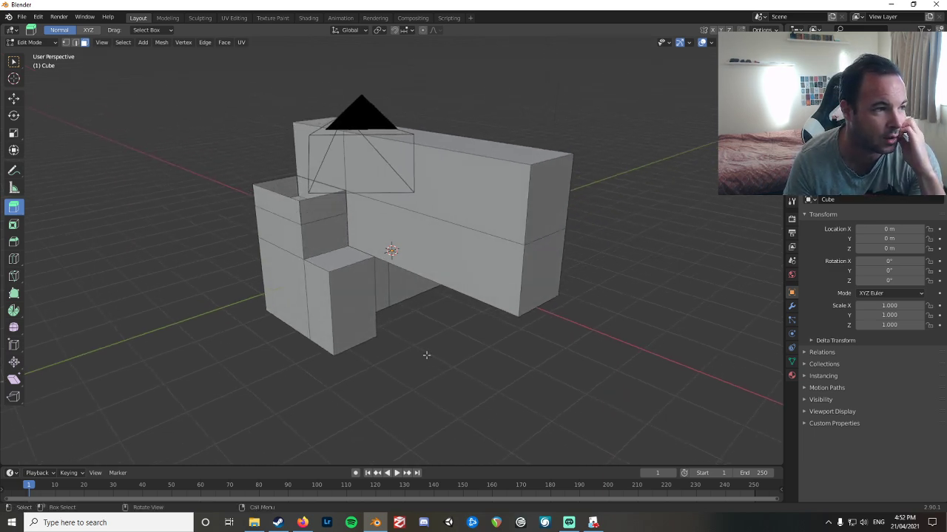
Look at the block model in the Texture Paint, UV Editing and Modeling workspaces and return to the Layout workspace.
{"action": "left_click", "coordinate": [272, 18]}
{"action": "left_click", "coordinate": [233, 18]}
{"action": "left_click", "coordinate": [272, 18]}
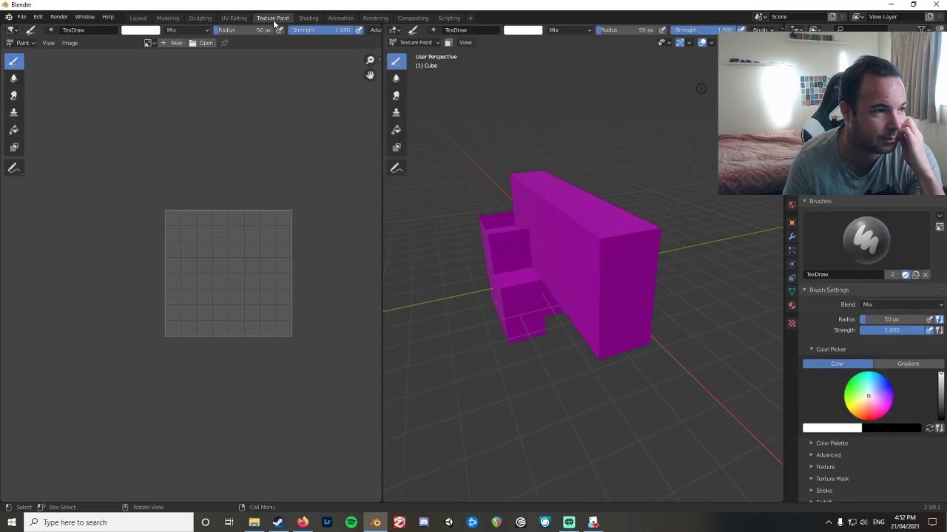
{"action": "left_click", "coordinate": [168, 18]}
{"action": "left_click", "coordinate": [234, 18]}
{"action": "left_click", "coordinate": [271, 19]}
{"action": "left_click", "coordinate": [138, 18]}
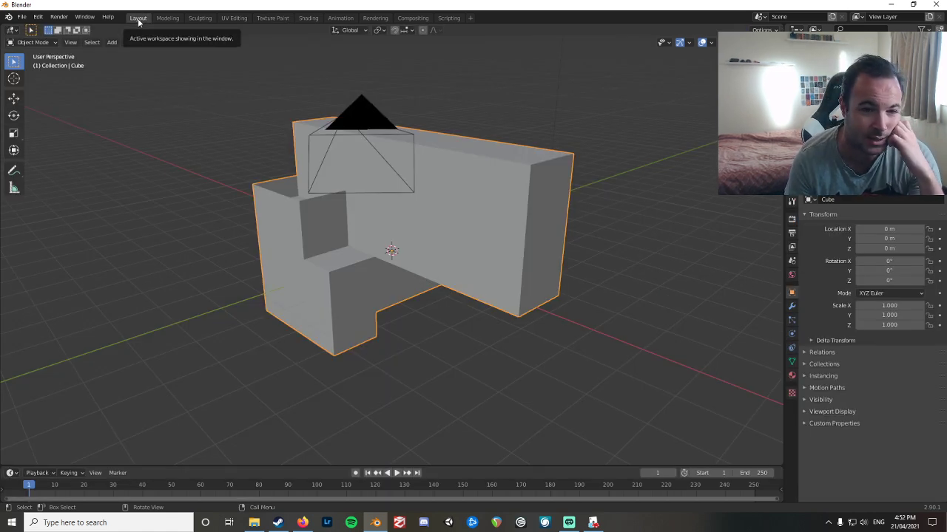
{"action": "left_click_drag", "start_coordinate": [446, 365], "coordinate": [483, 395]}
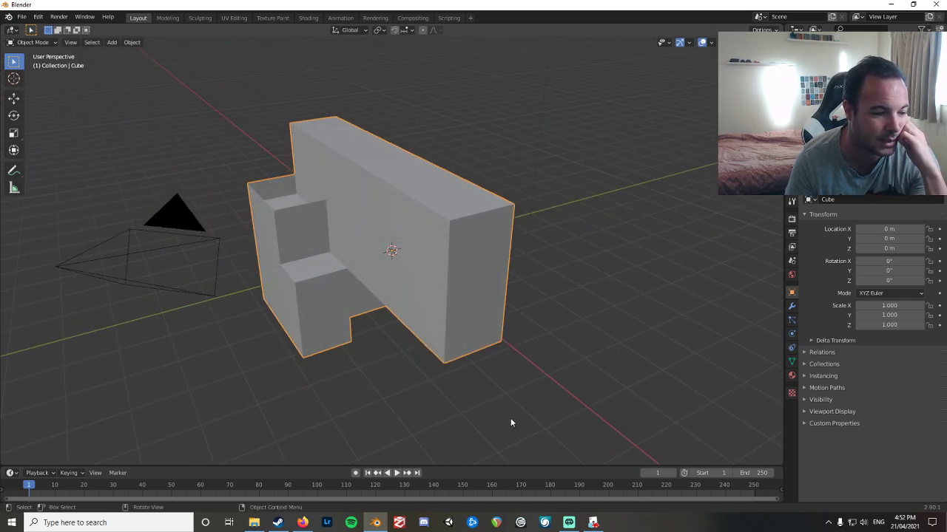
Switch to Tabletop Simulator and survey the dark green hexagon-patterned structures from different sides.
{"action": "left_click", "coordinate": [595, 524]}
{"action": "key", "text": "s"}
{"action": "key", "text": "d"}
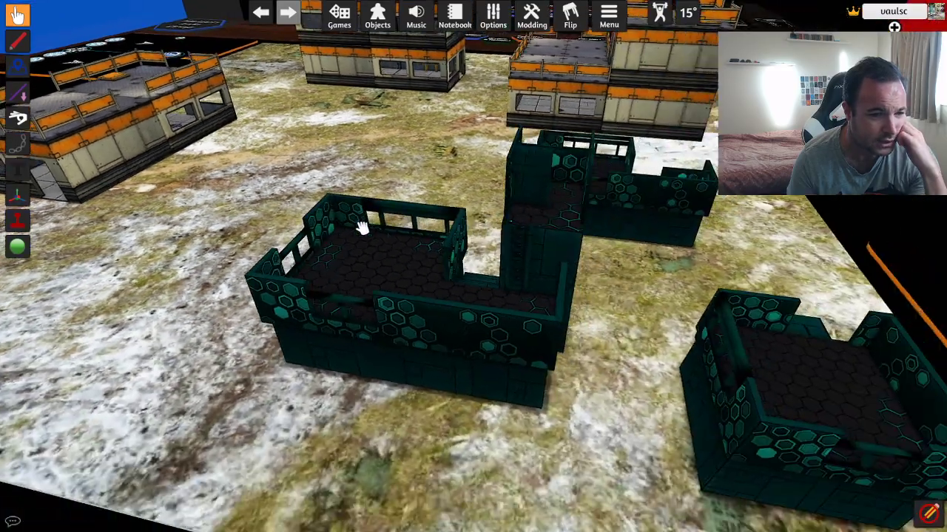
{"action": "key", "text": "s"}
{"action": "key", "text": "d"}
{"action": "left_click_drag", "start_coordinate": [459, 315], "coordinate": [307, 269]}
{"action": "left_click_drag", "start_coordinate": [551, 186], "coordinate": [484, 173]}
{"action": "left_click_drag", "start_coordinate": [655, 354], "coordinate": [530, 316]}
{"action": "key", "text": "w"}
{"action": "key", "text": "d"}
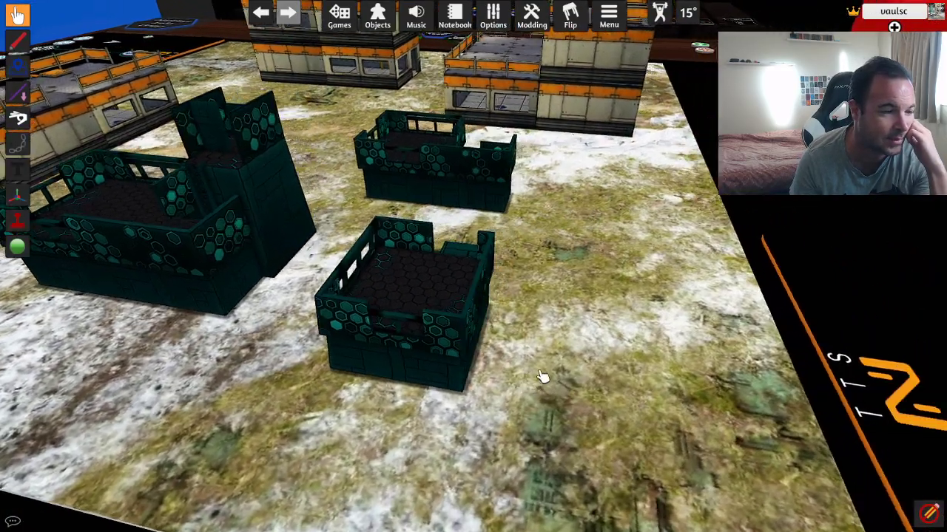
{"action": "key", "text": "a"}
{"action": "left_click_drag", "start_coordinate": [292, 384], "coordinate": [541, 363]}
{"action": "key", "text": "w"}
{"action": "key", "text": "a"}
{"action": "key", "text": "a"}
{"action": "left_click_drag", "start_coordinate": [337, 340], "coordinate": [195, 372]}
Inspect the large green structure's window openings, wall panels and hexagon floor up close and return to an overview of the table.
{"action": "scroll", "coordinate": [412, 418], "scroll_direction": "up", "scroll_amount": 2}
{"action": "scroll", "coordinate": [412, 418], "scroll_direction": "up", "scroll_amount": 3}
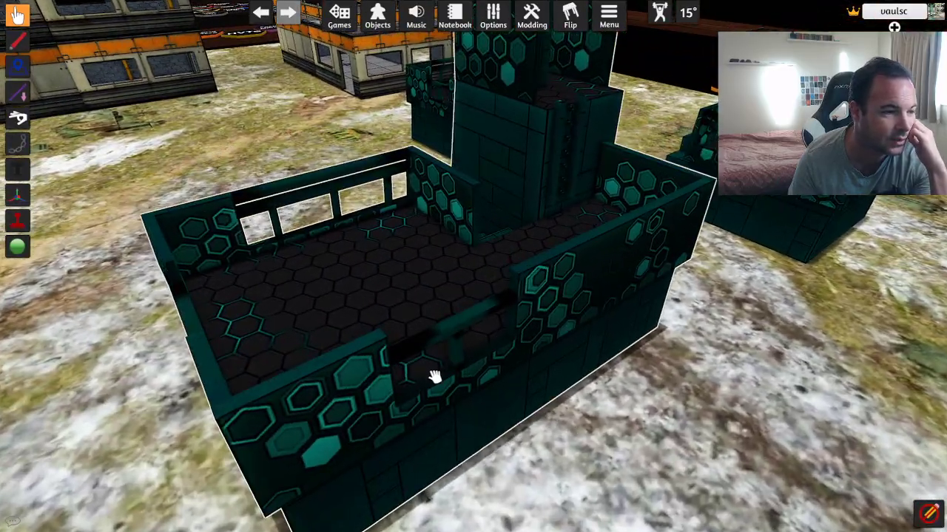
{"action": "scroll", "coordinate": [428, 375], "scroll_direction": "up", "scroll_amount": 4}
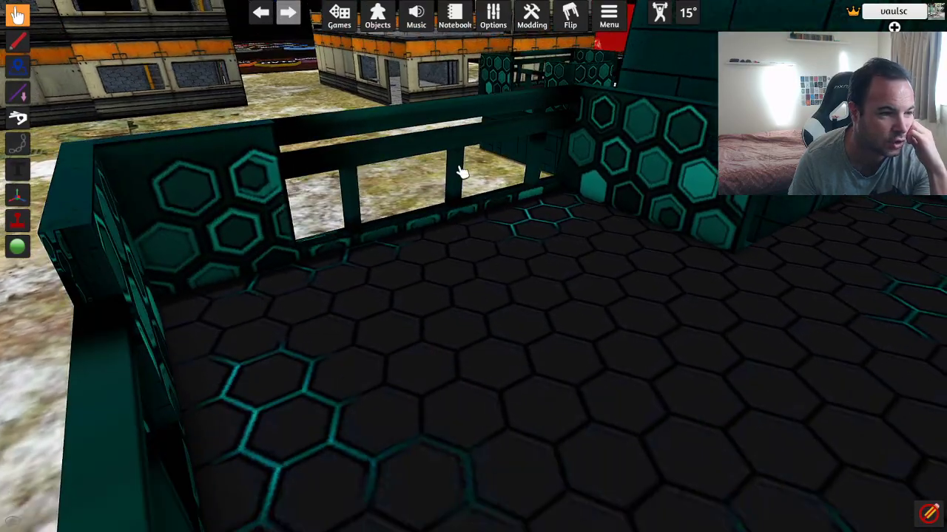
{"action": "scroll", "coordinate": [468, 357], "scroll_direction": "down", "scroll_amount": 3}
{"action": "left_click_drag", "start_coordinate": [454, 338], "coordinate": [419, 341]}
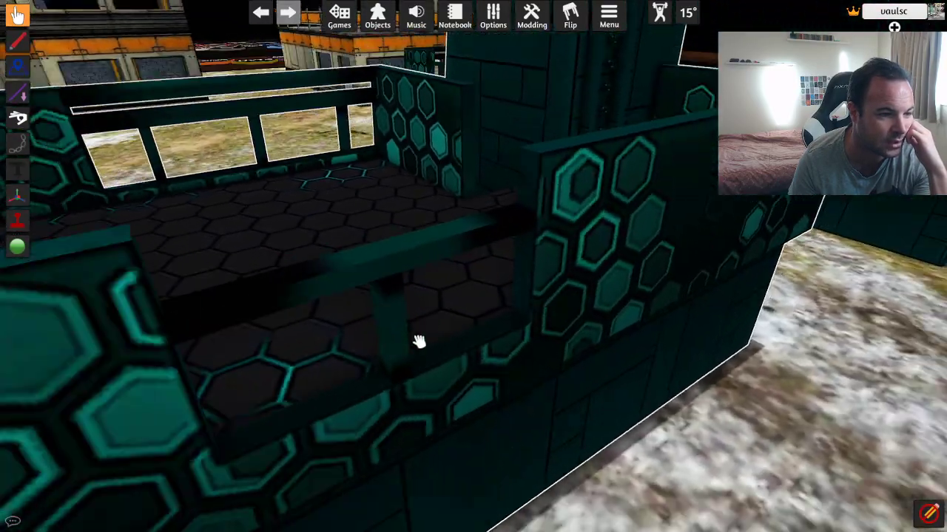
{"action": "scroll", "coordinate": [472, 373], "scroll_direction": "down", "scroll_amount": 2}
{"action": "left_click_drag", "start_coordinate": [452, 374], "coordinate": [427, 343]}
{"action": "scroll", "coordinate": [510, 404], "scroll_direction": "up", "scroll_amount": 3}
{"action": "scroll", "coordinate": [503, 383], "scroll_direction": "down", "scroll_amount": 3}
{"action": "key", "text": "d"}
{"action": "scroll", "coordinate": [414, 355], "scroll_direction": "down", "scroll_amount": 3}
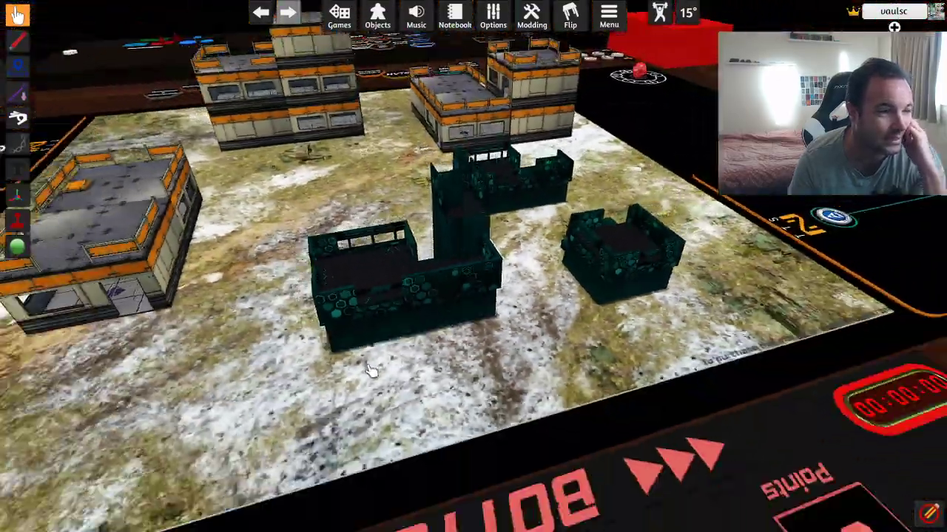
{"action": "scroll", "coordinate": [397, 394], "scroll_direction": "up", "scroll_amount": 3}
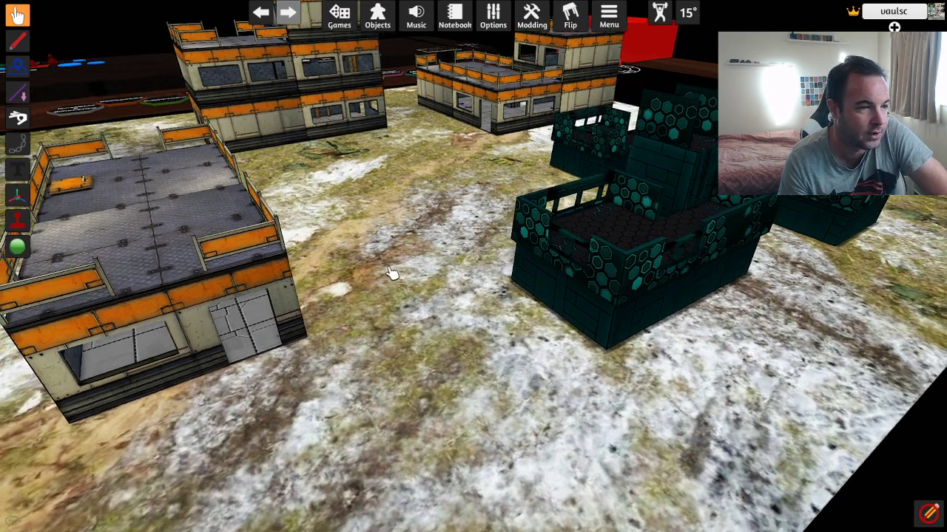
{"action": "left_click_drag", "start_coordinate": [392, 273], "coordinate": [420, 313]}
{"action": "scroll", "coordinate": [312, 267], "scroll_direction": "down", "scroll_amount": 4}
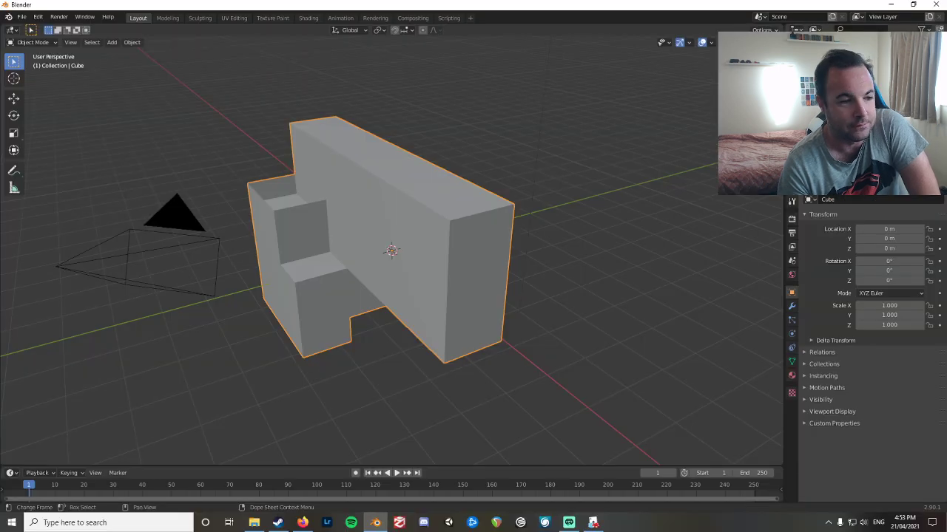
View the block model in Blender once more, return to Tabletop Simulator and survey all the buildings on the terrain map.
{"action": "left_click_drag", "start_coordinate": [570, 346], "coordinate": [422, 332]}
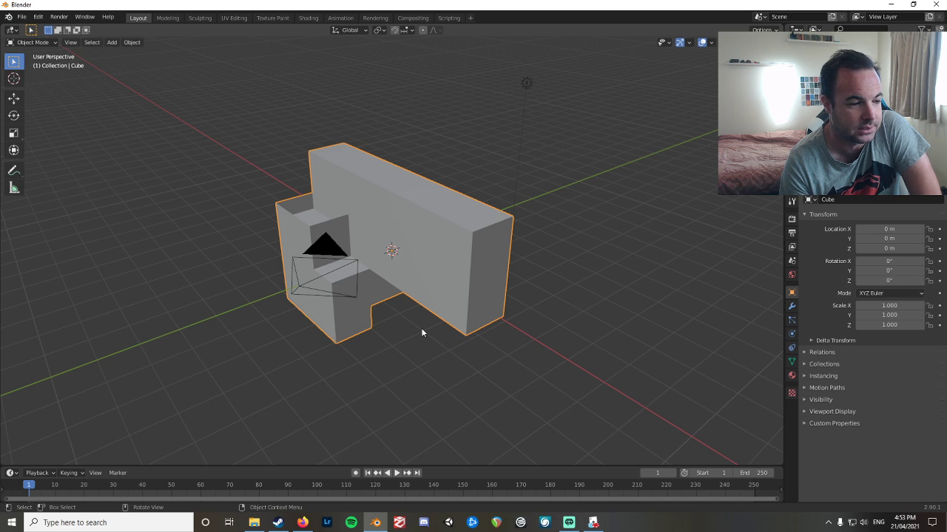
{"action": "left_click", "coordinate": [593, 522]}
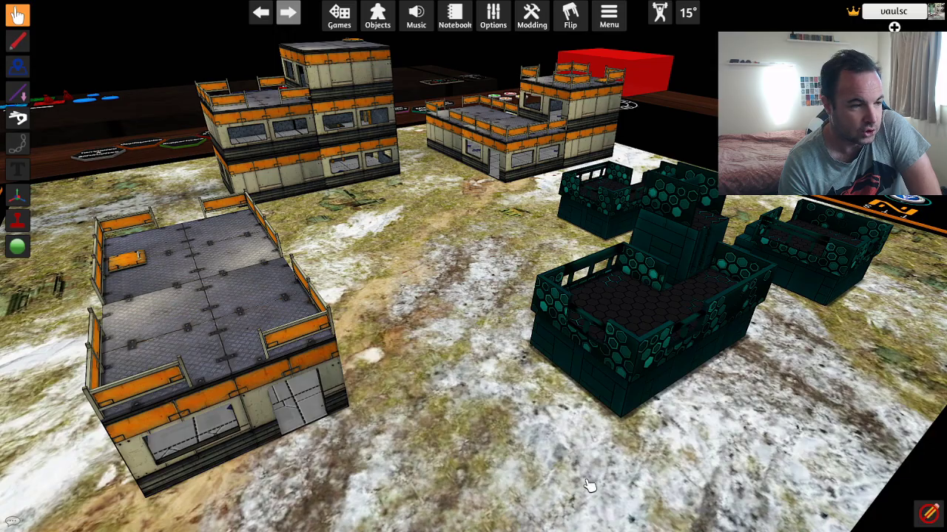
{"action": "scroll", "coordinate": [453, 396], "scroll_direction": "down", "scroll_amount": 5}
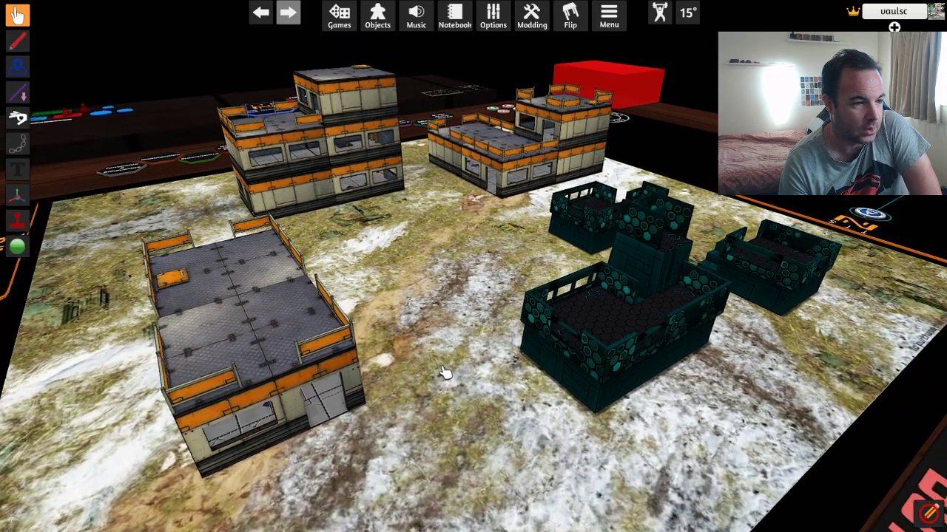
{"action": "scroll", "coordinate": [449, 387], "scroll_direction": "up", "scroll_amount": 5}
{"action": "mouse_move", "coordinate": [448, 343]}
{"action": "left_mouse_down"}
{"action": "mouse_move", "coordinate": [450, 377]}
{"action": "mouse_move", "coordinate": [458, 354]}
{"action": "mouse_move", "coordinate": [465, 362]}
{"action": "mouse_move", "coordinate": [471, 353]}
{"action": "mouse_move", "coordinate": [466, 310]}
{"action": "mouse_move", "coordinate": [442, 352]}
{"action": "left_mouse_up"}
{"action": "scroll", "coordinate": [460, 370], "scroll_direction": "up", "scroll_amount": 5}
{"action": "scroll", "coordinate": [469, 356], "scroll_direction": "down", "scroll_amount": 6}
{"action": "scroll", "coordinate": [452, 331], "scroll_direction": "up", "scroll_amount": 2}
{"action": "left_click_drag", "start_coordinate": [448, 318], "coordinate": [453, 389]}
{"action": "scroll", "coordinate": [452, 388], "scroll_direction": "up", "scroll_amount": 1}
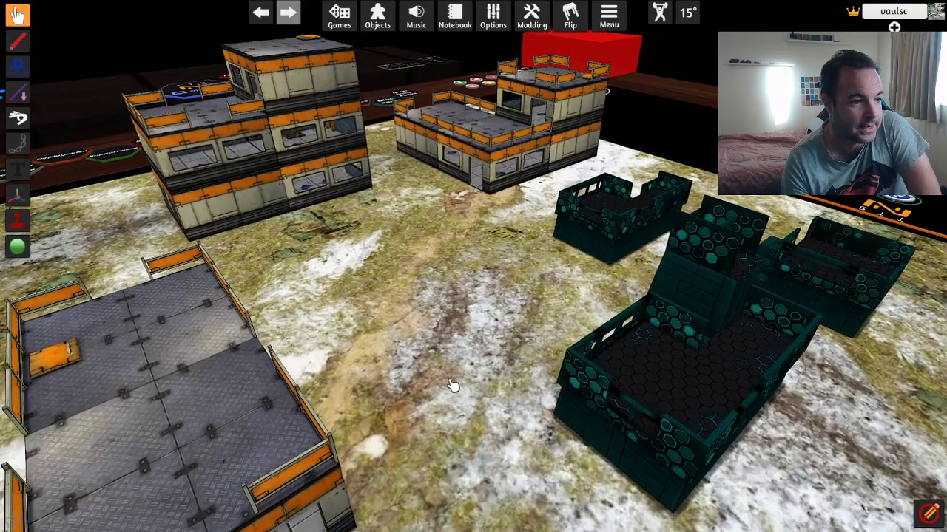
{"action": "scroll", "coordinate": [460, 358], "scroll_direction": "down", "scroll_amount": 3}
{"action": "scroll", "coordinate": [455, 383], "scroll_direction": "up", "scroll_amount": 1}
{"action": "scroll", "coordinate": [462, 381], "scroll_direction": "down", "scroll_amount": 2}
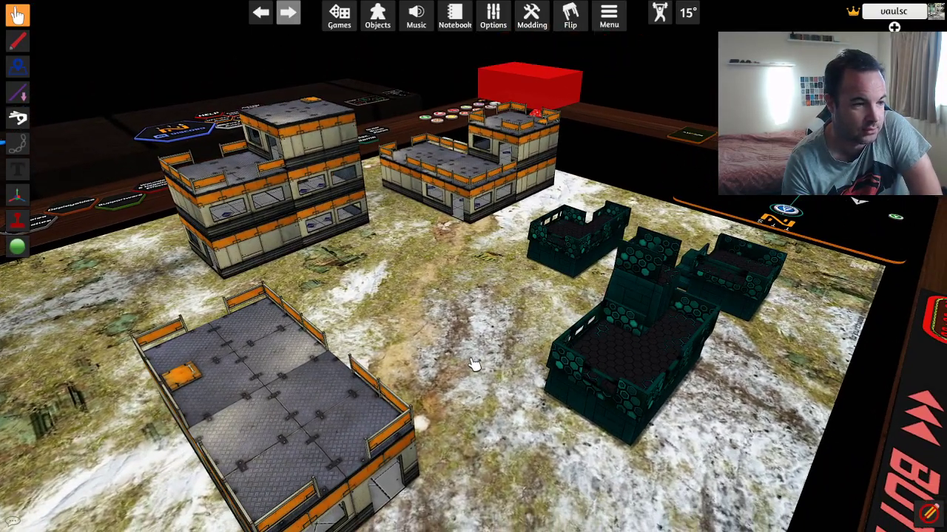
{"action": "scroll", "coordinate": [479, 348], "scroll_direction": "up", "scroll_amount": 3}
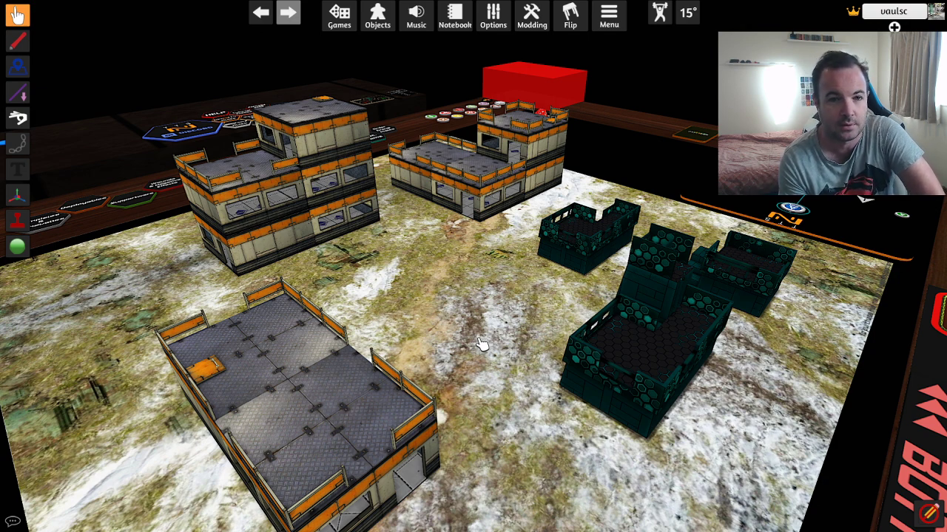
{"action": "left_click_drag", "start_coordinate": [468, 316], "coordinate": [500, 260]}
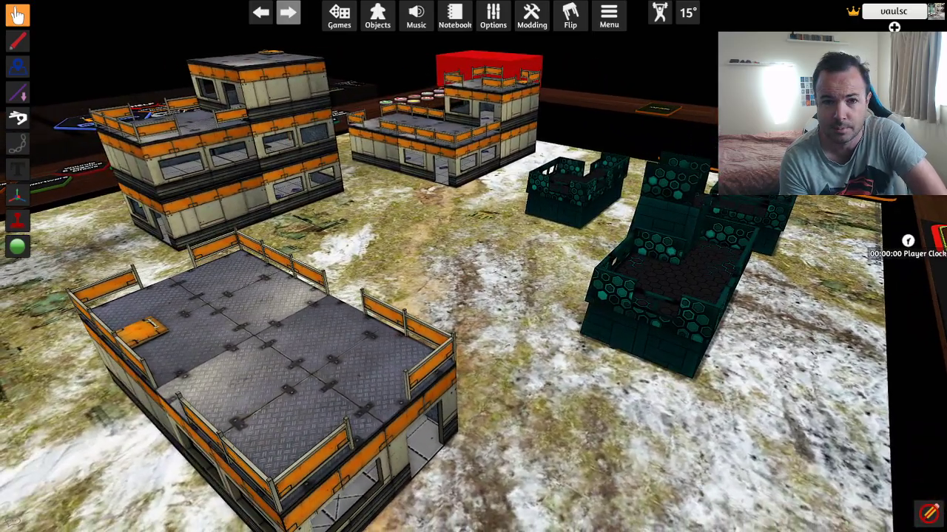